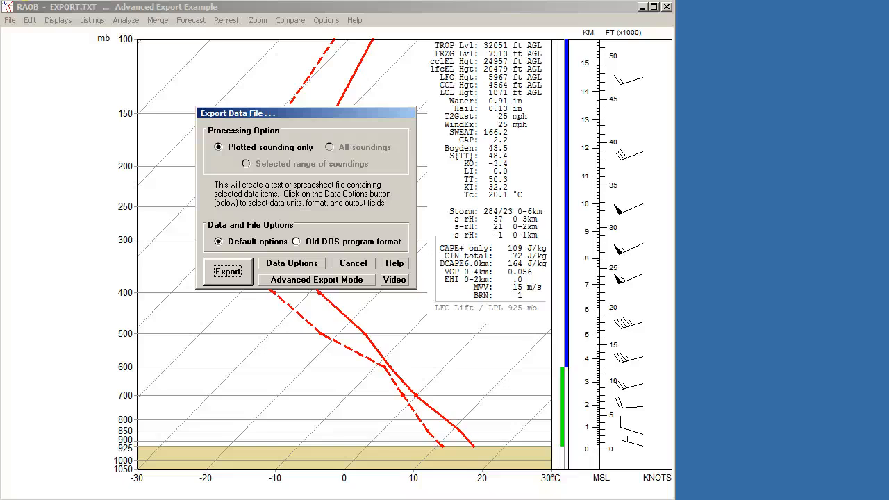
Dismiss the standard export dialog and set the Export Mode to Advanced in the program's system configuration.
click(343, 267)
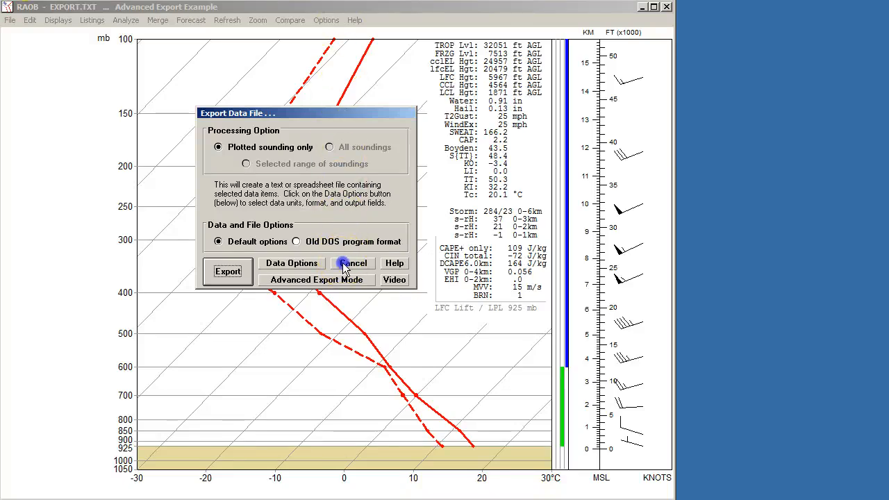
click(324, 21)
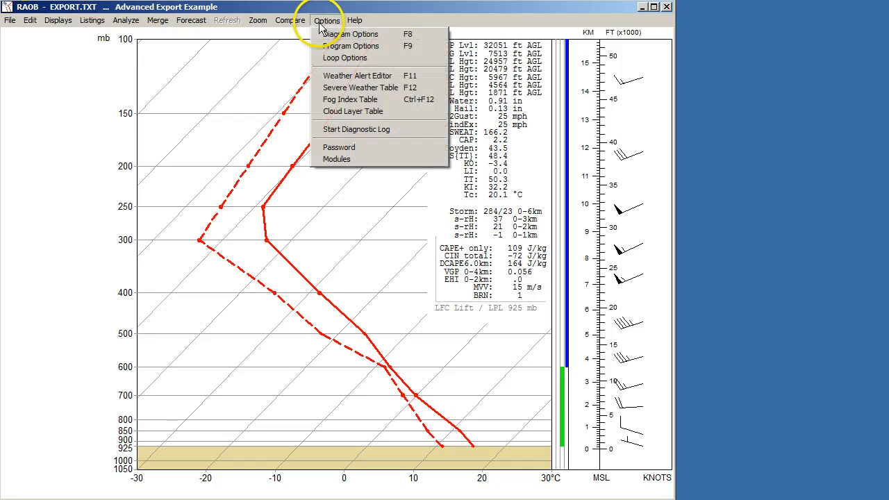
click(317, 47)
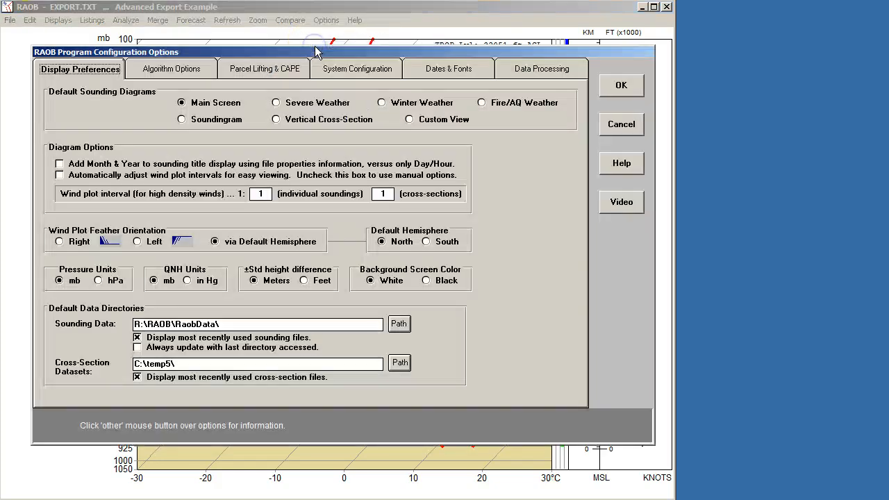
click(318, 69)
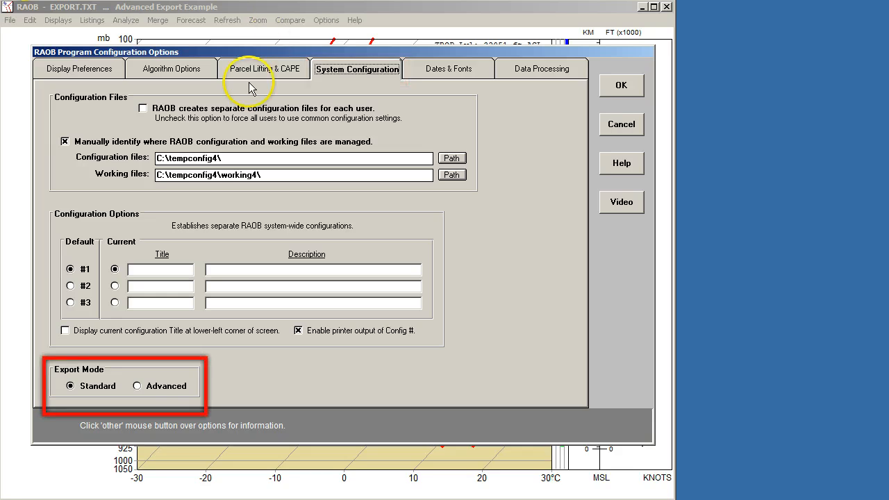
click(138, 386)
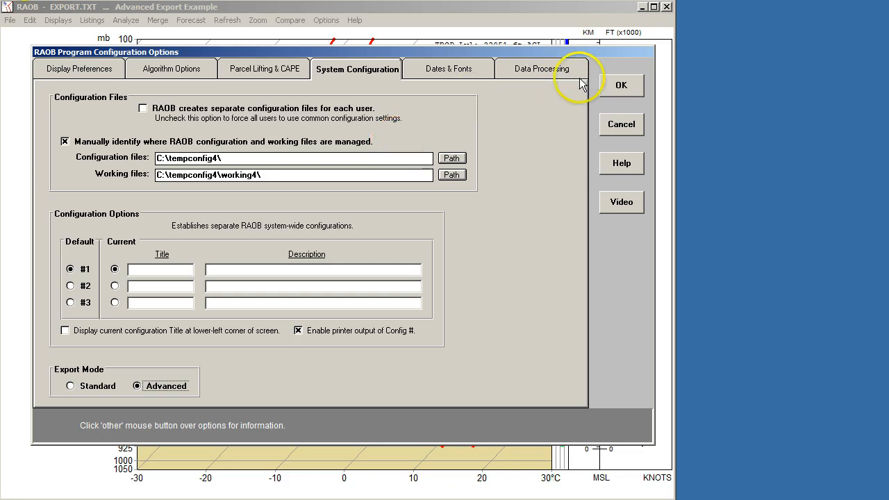
click(617, 88)
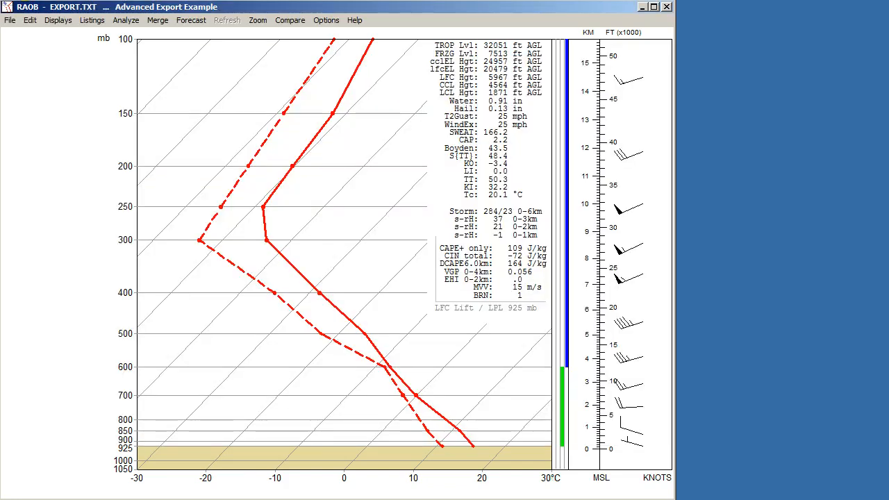
Open the sounding data export and bring up its individual parameter selection.
click(11, 20)
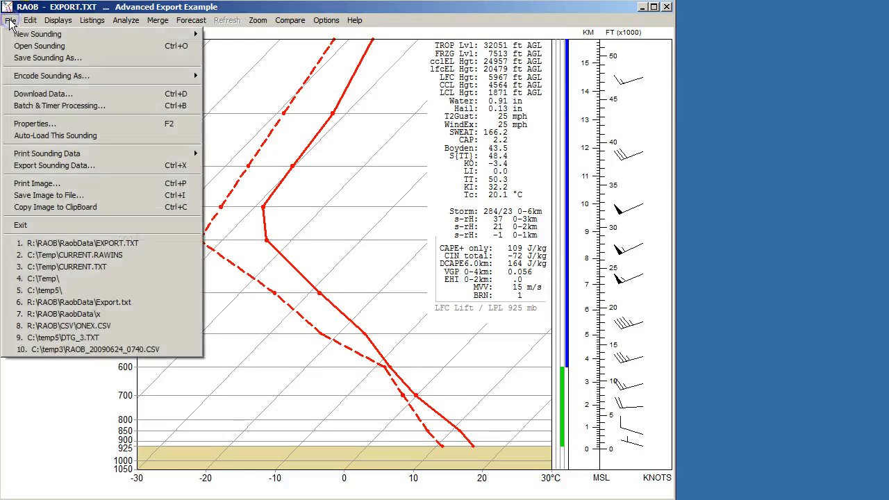
click(28, 165)
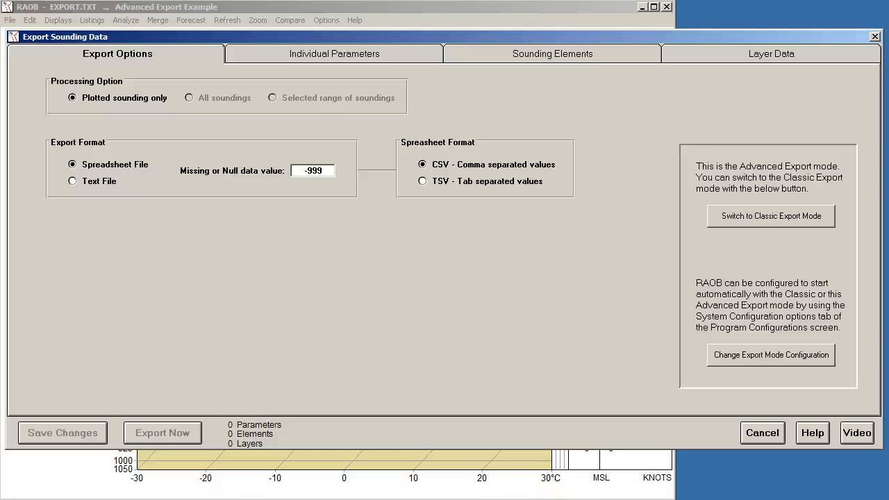
click(233, 56)
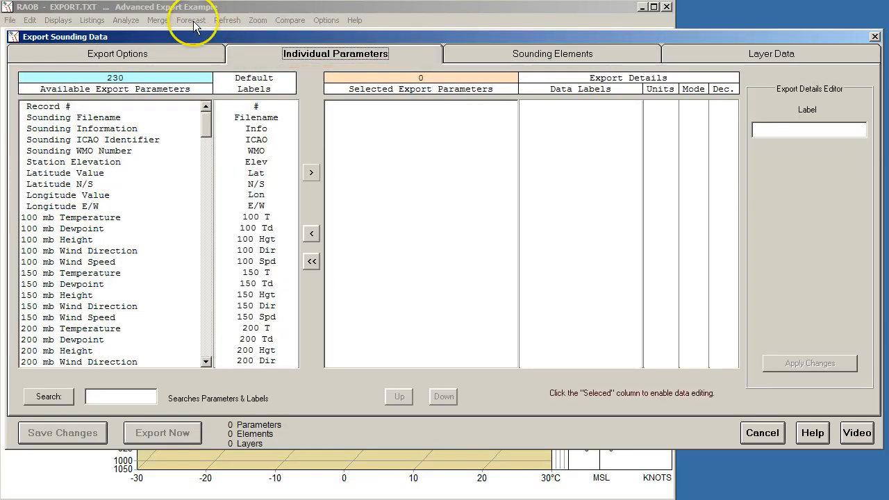
Add the 15 consecutive parameters from CAPE Total through Cloud Ceiling to the selected export parameters.
mouse_move(201, 120)
mouse_down()
mouse_move(204, 304)
mouse_move(204, 210)
mouse_up()
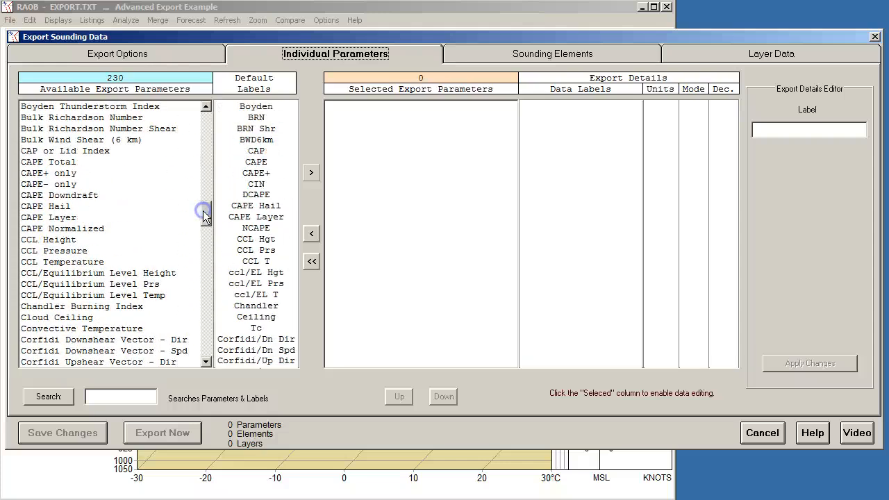
click(70, 165)
click(311, 172)
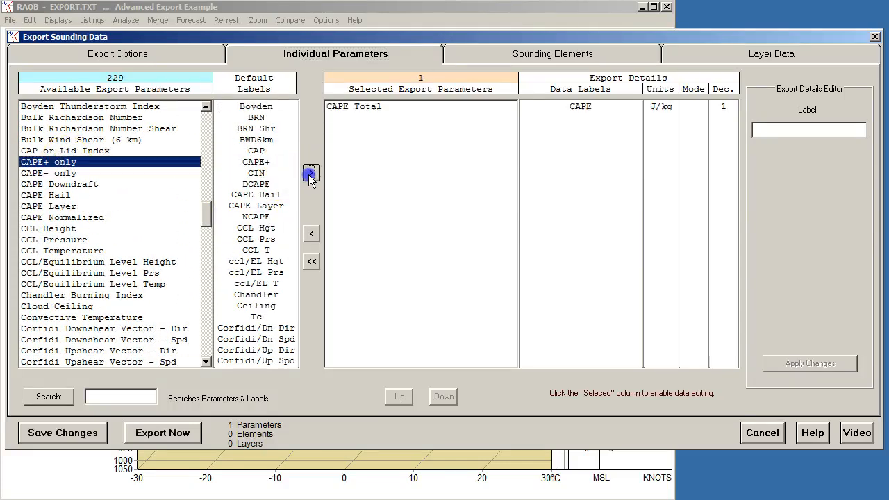
double_click(311, 172)
double_click(311, 172)
double_click(312, 172)
double_click(311, 172)
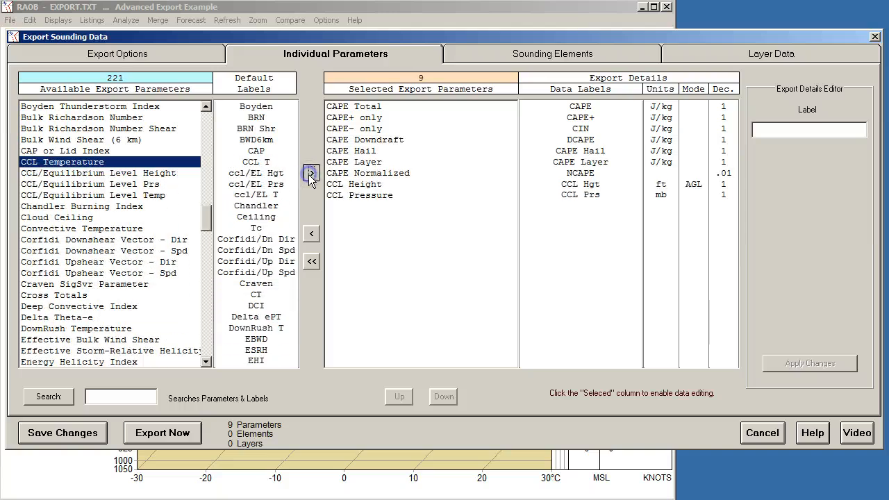
double_click(312, 172)
double_click(311, 172)
click(311, 172)
click(311, 173)
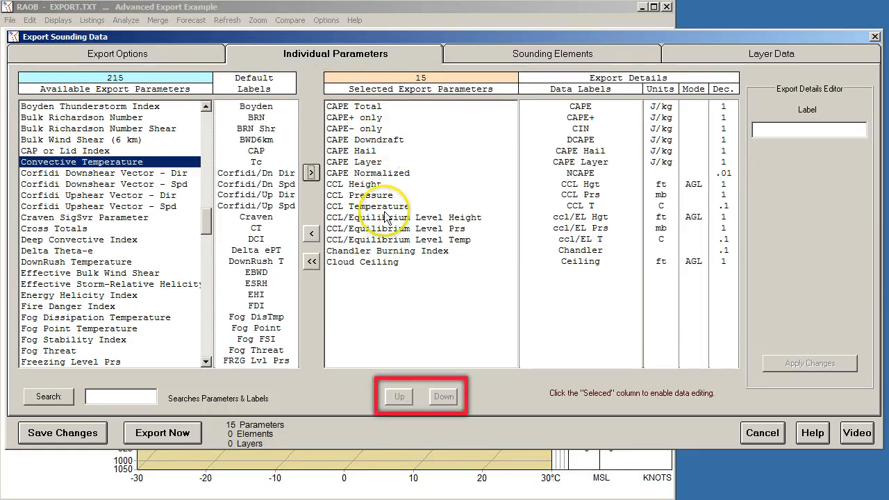
Reorder the selected parameters by moving Cloud Ceiling up six places and back down five, placing it just above Chandler Burning Index.
click(363, 262)
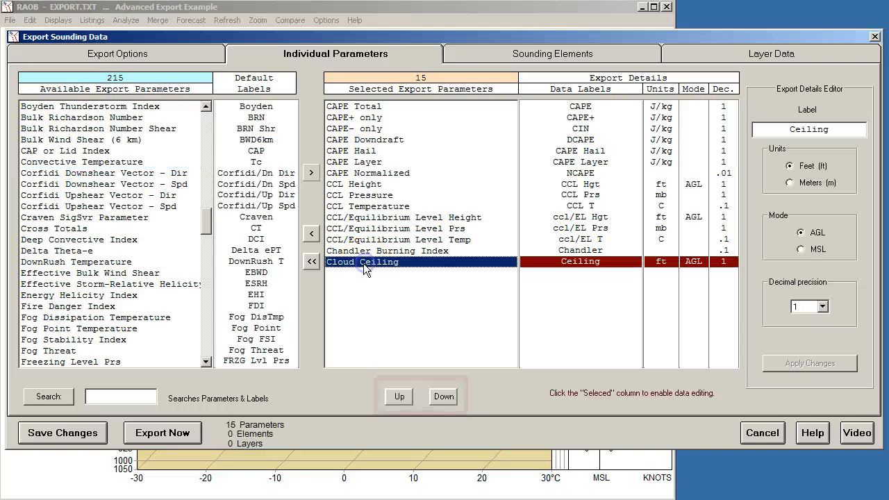
click(399, 396)
click(399, 397)
click(399, 397)
click(400, 397)
click(400, 396)
click(399, 397)
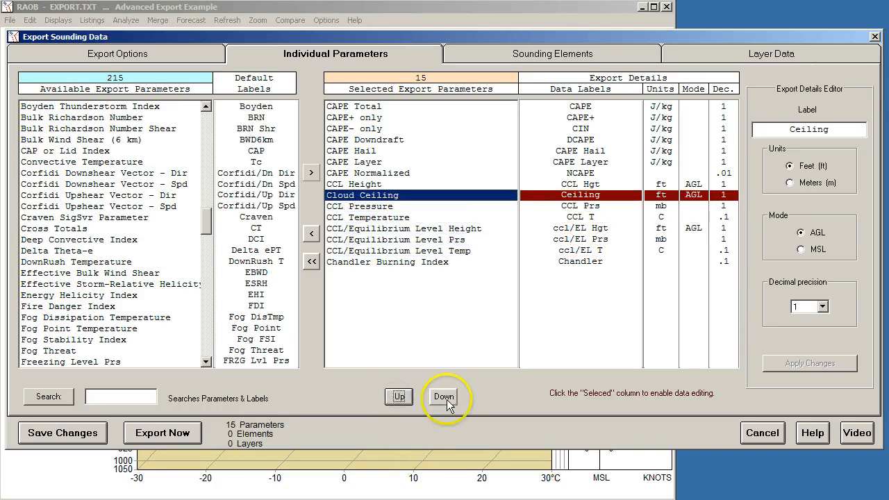
click(444, 397)
click(445, 398)
click(445, 398)
click(445, 397)
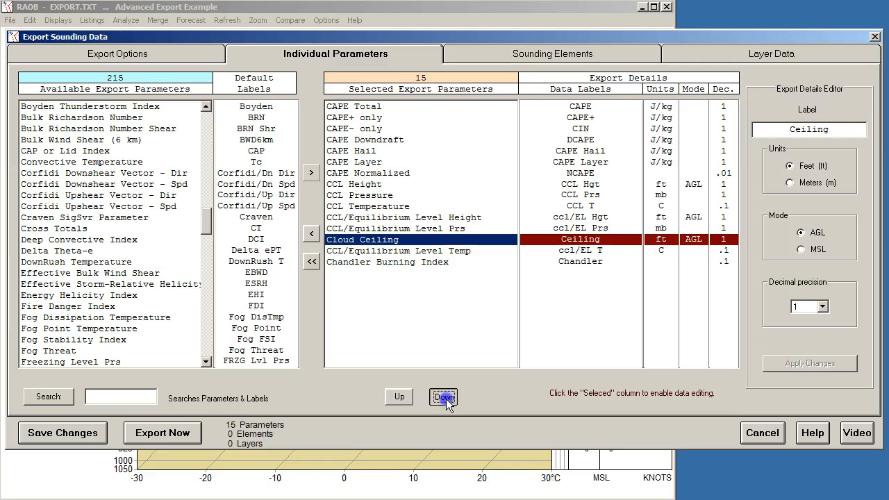
click(445, 398)
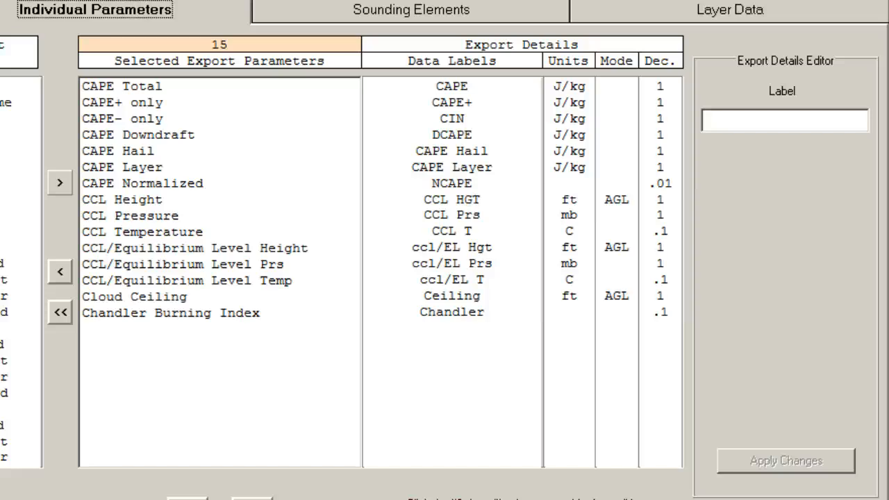
Relabel the CCL Height parameter as CCL HT, choose meters, MSL mode and .1 decimal precision, and apply the changes.
click(115, 200)
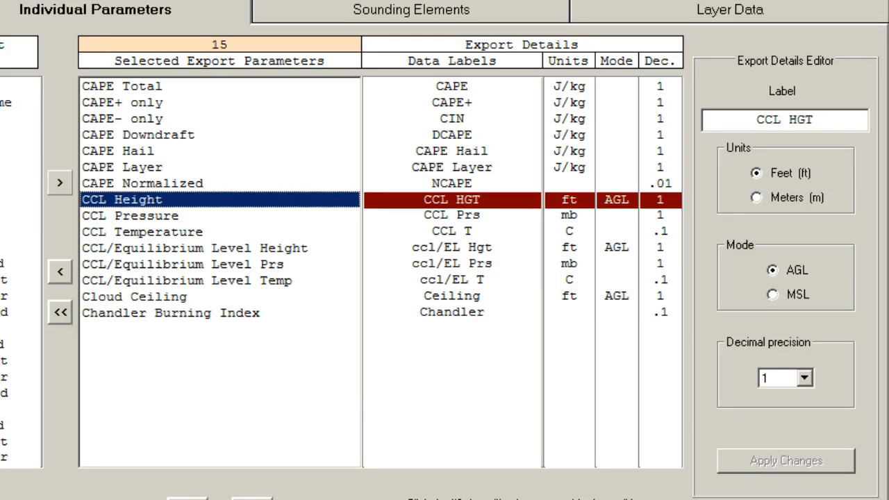
click(801, 120)
key(BackSpace)
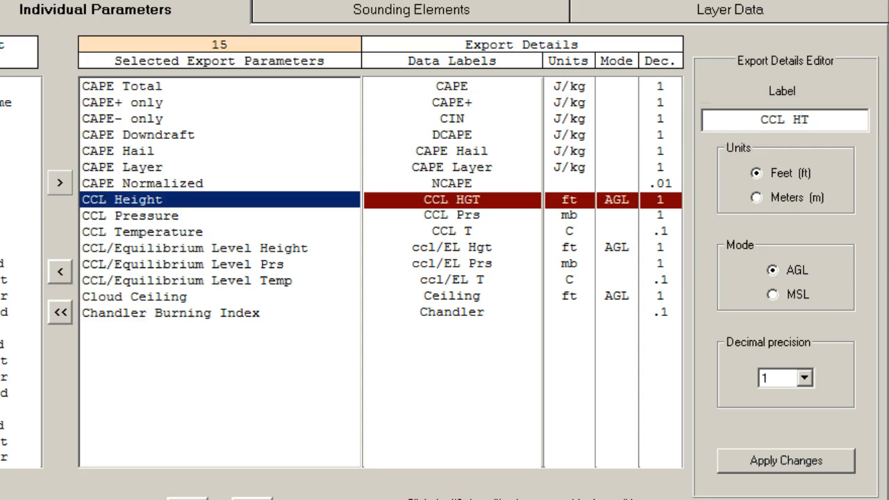
click(755, 198)
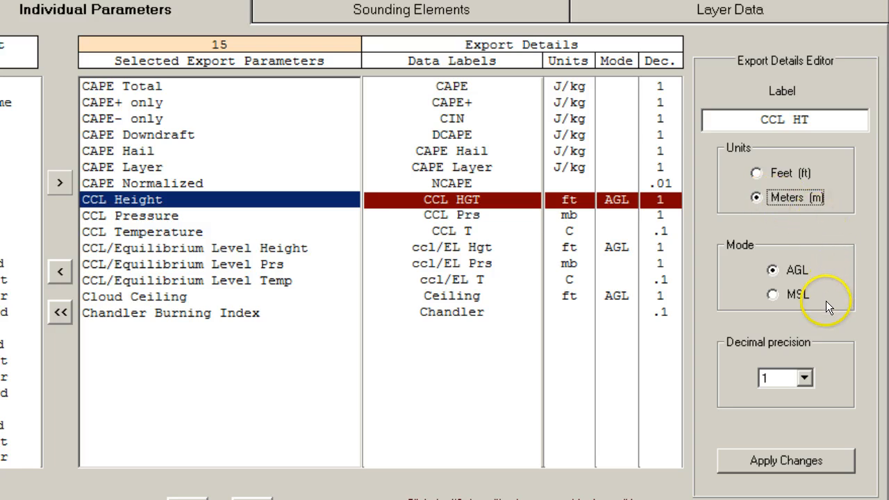
click(774, 294)
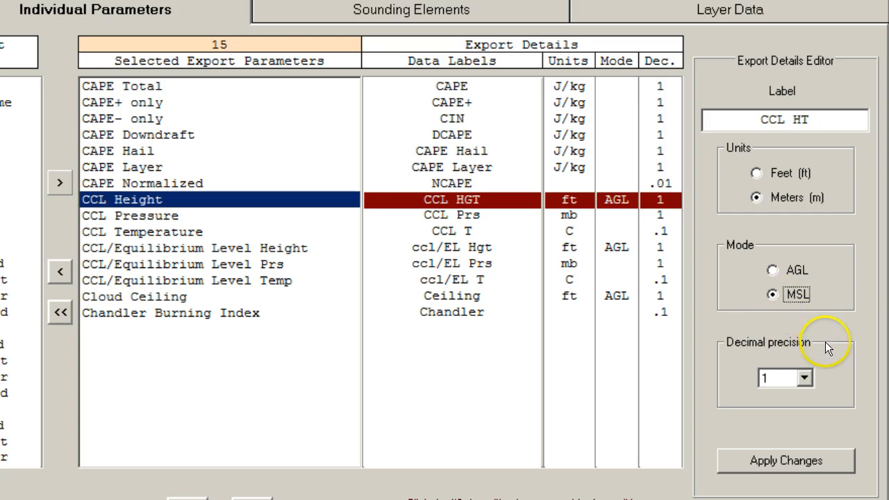
click(805, 378)
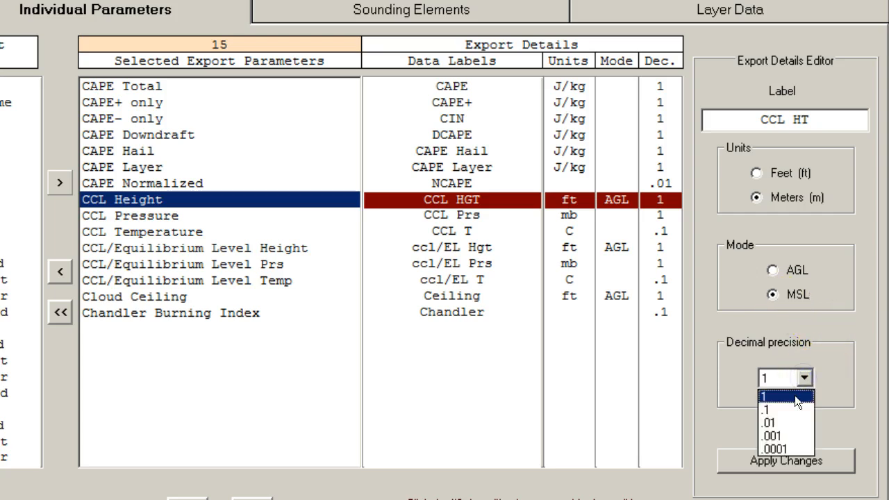
click(782, 410)
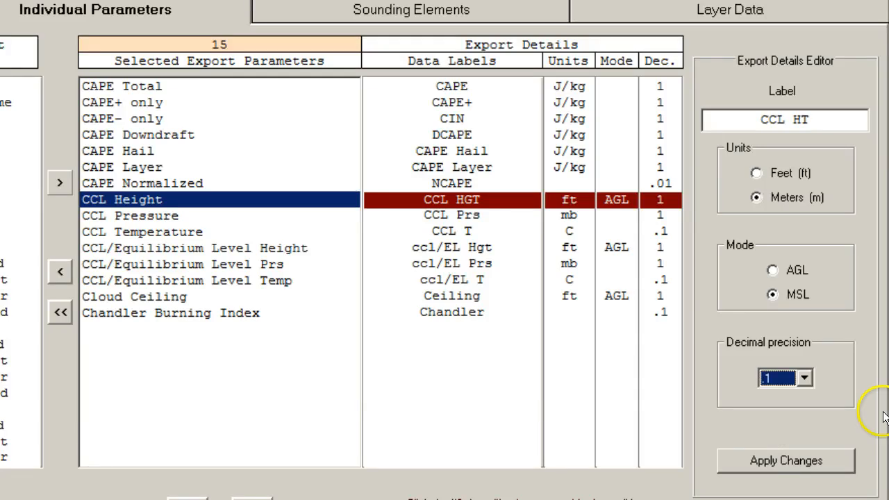
click(822, 458)
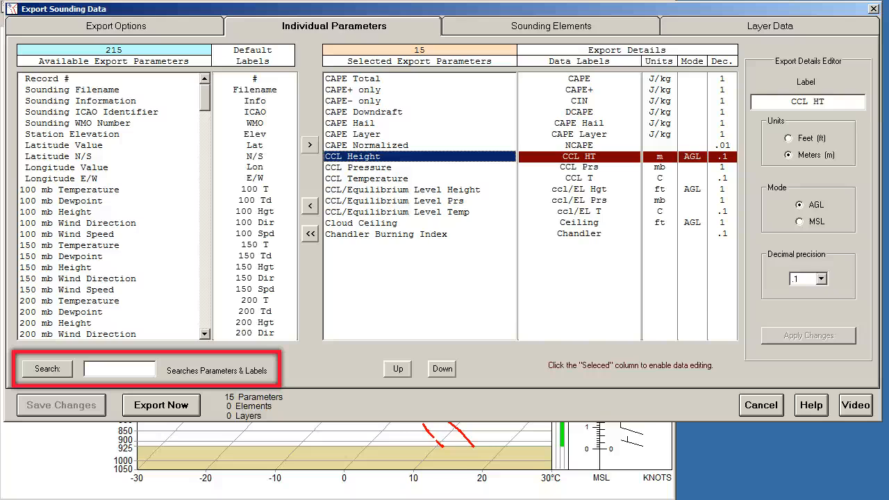
Search the parameters and labels for WATER and close the list of matches.
click(117, 369)
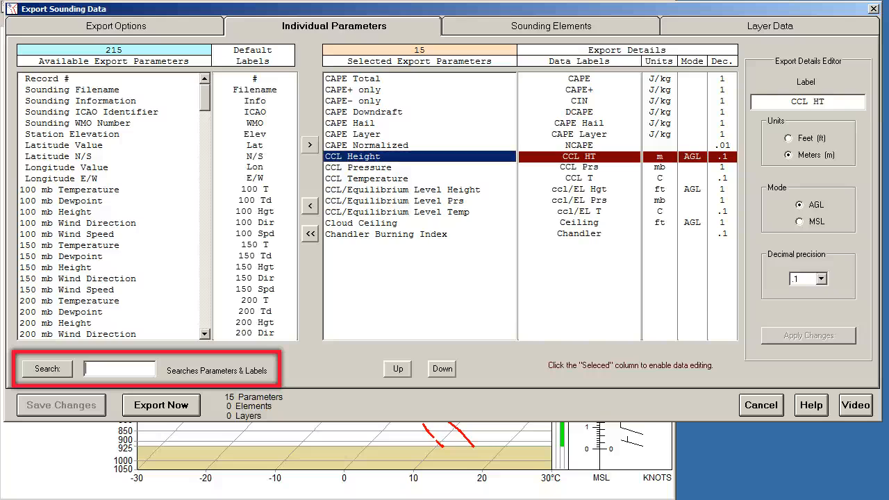
text(WATER)
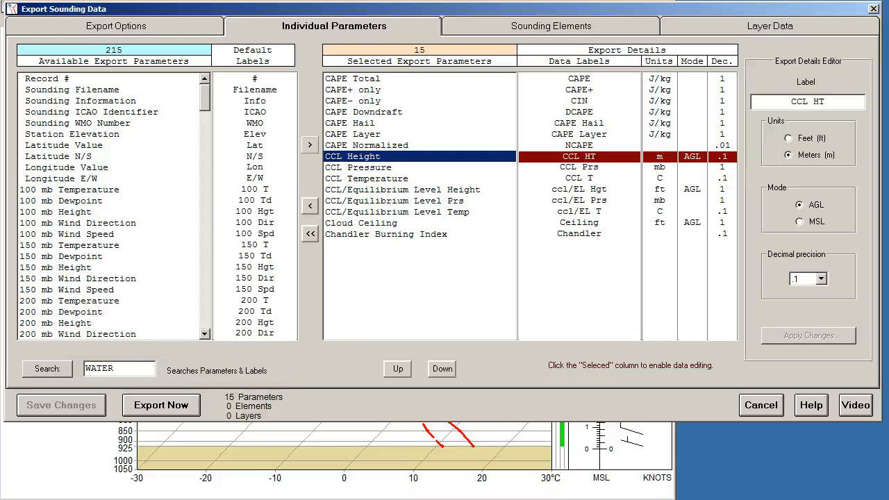
click(42, 369)
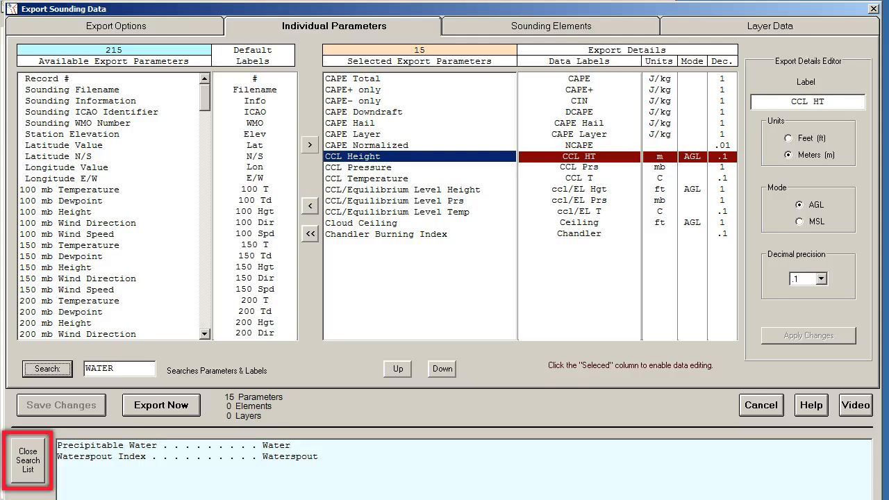
click(27, 464)
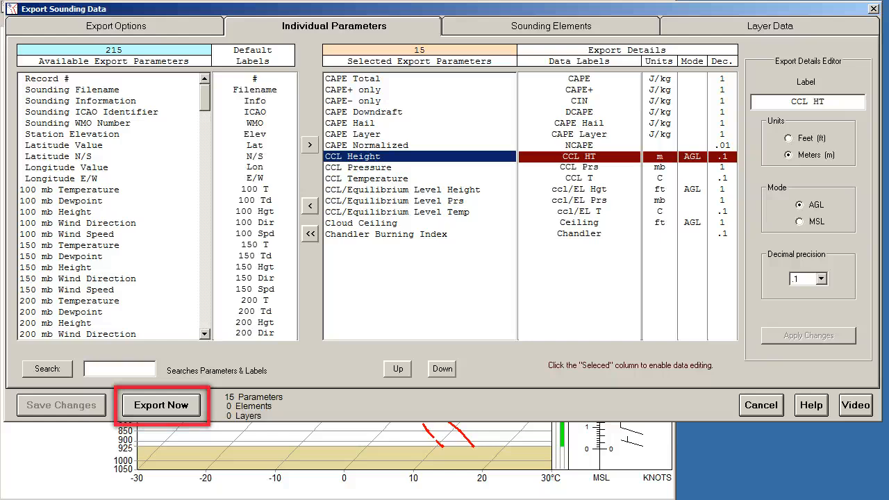
Export the sounding data with the selected individual parameters.
click(151, 406)
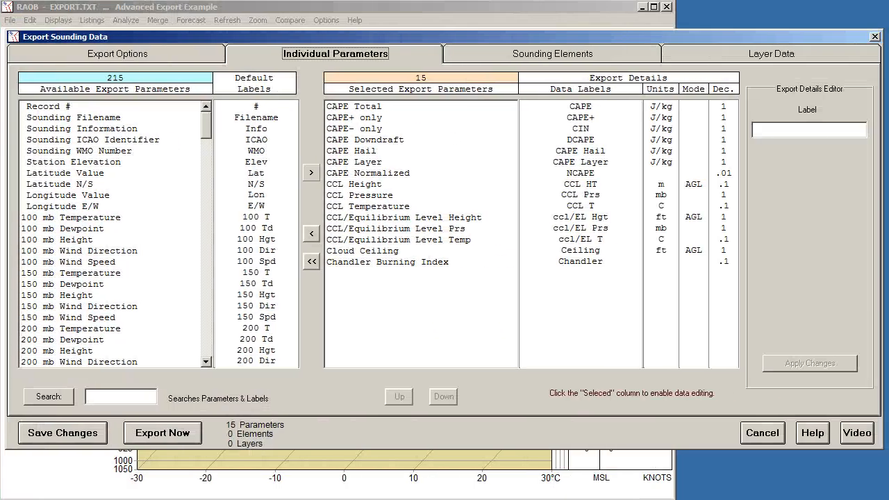
Add Level #, Pressure and Temperature to the selected sounding elements and show Temperature's export details.
click(448, 52)
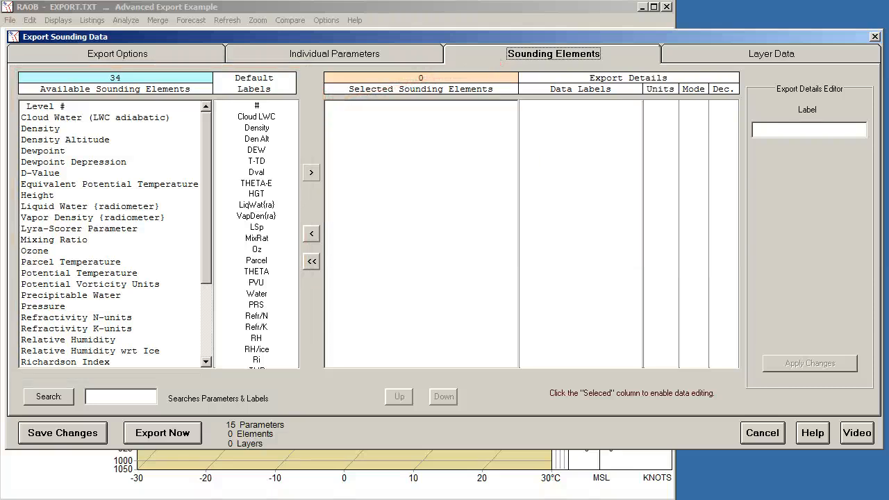
click(31, 106)
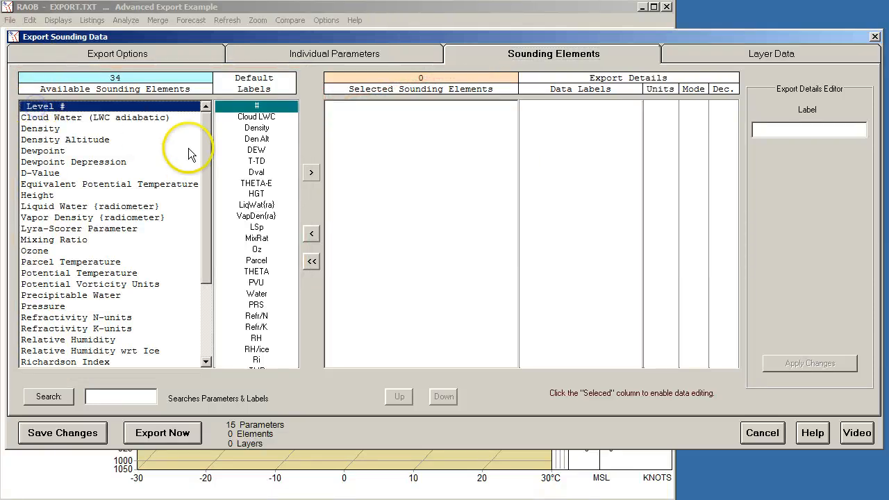
click(311, 174)
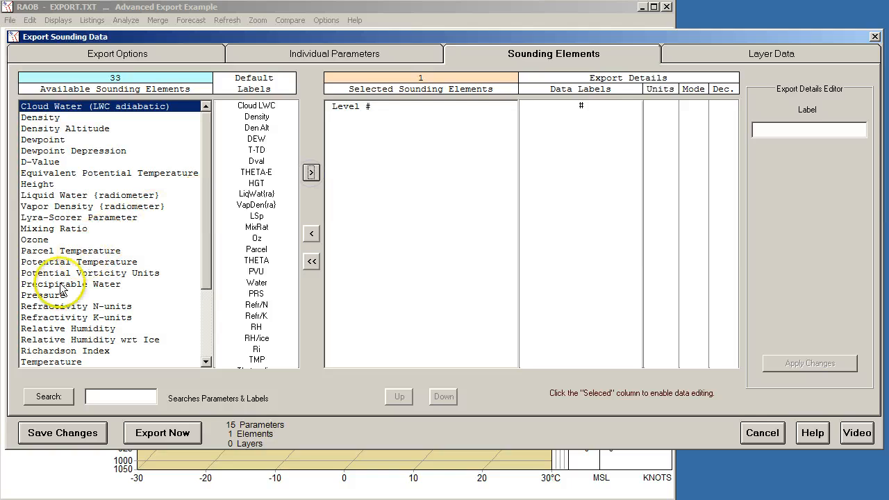
click(43, 296)
click(311, 173)
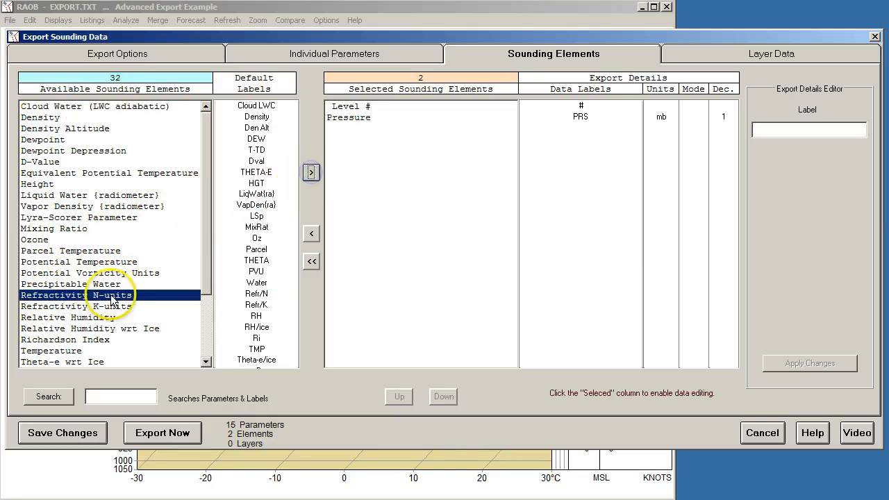
click(67, 353)
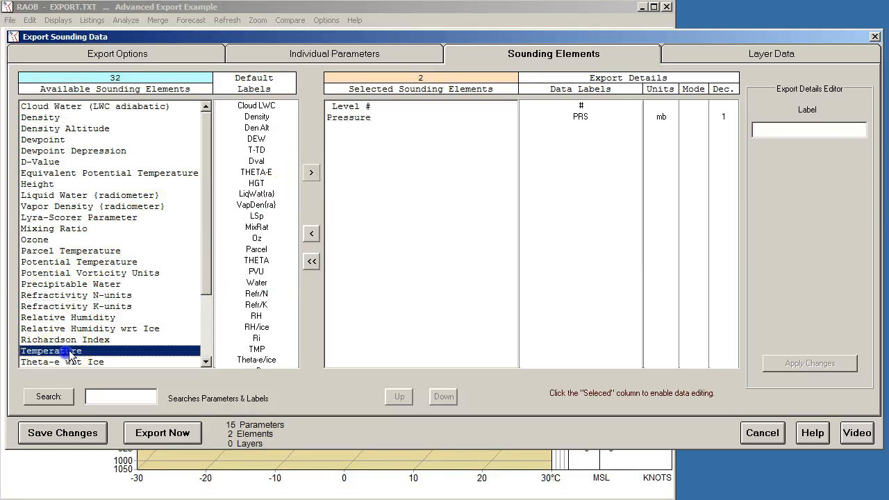
click(311, 174)
click(341, 129)
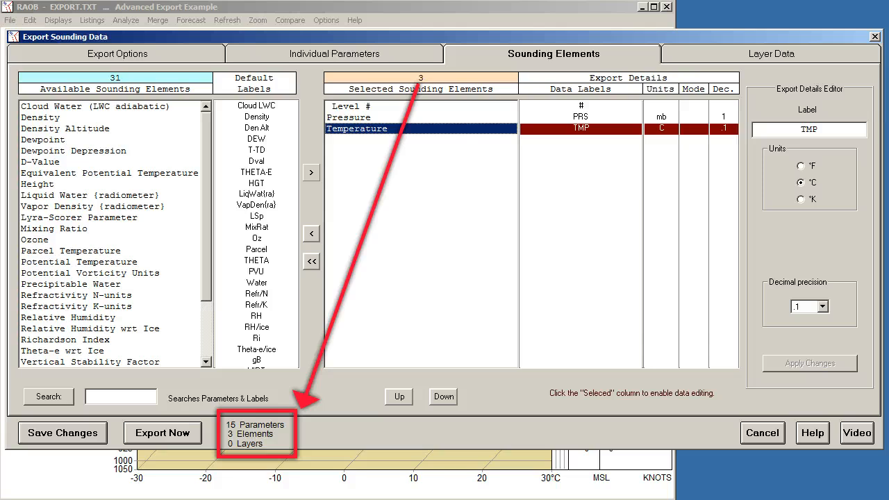
Save the sounding element selection and export the sounding data.
click(62, 433)
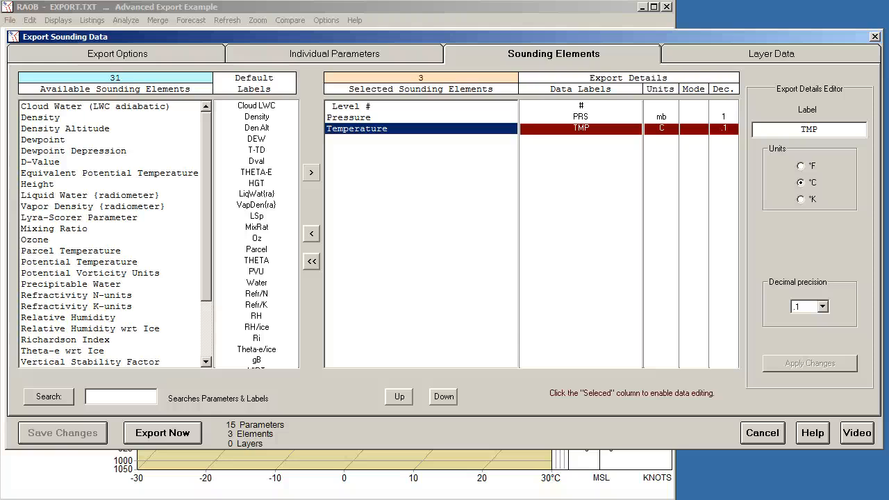
click(160, 430)
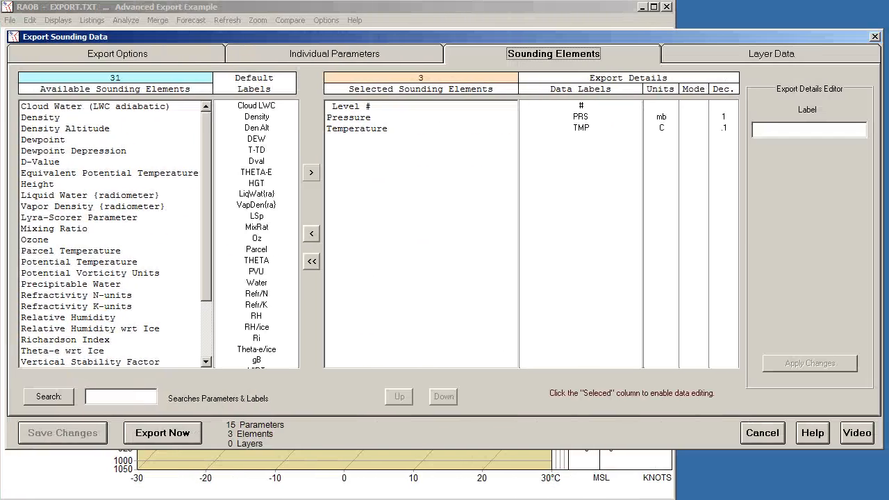
Include the Icing (structural) layer in the layer data export, save the changes and close the export dialog.
click(738, 50)
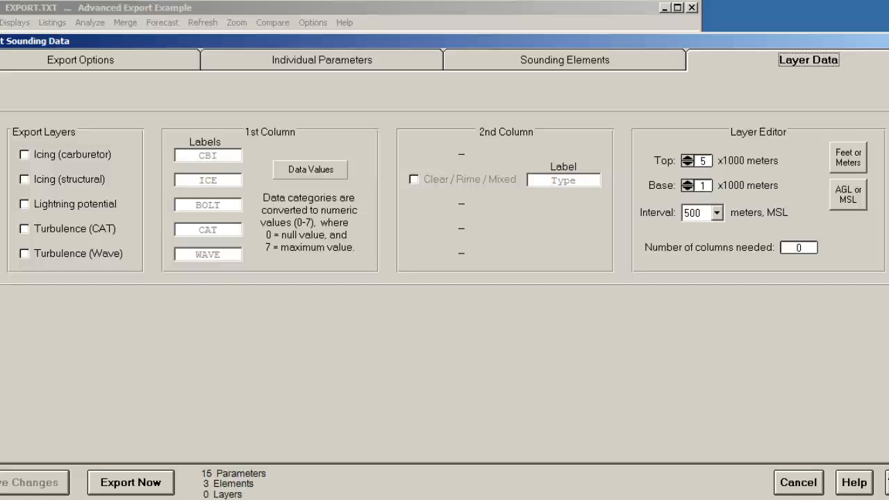
click(25, 179)
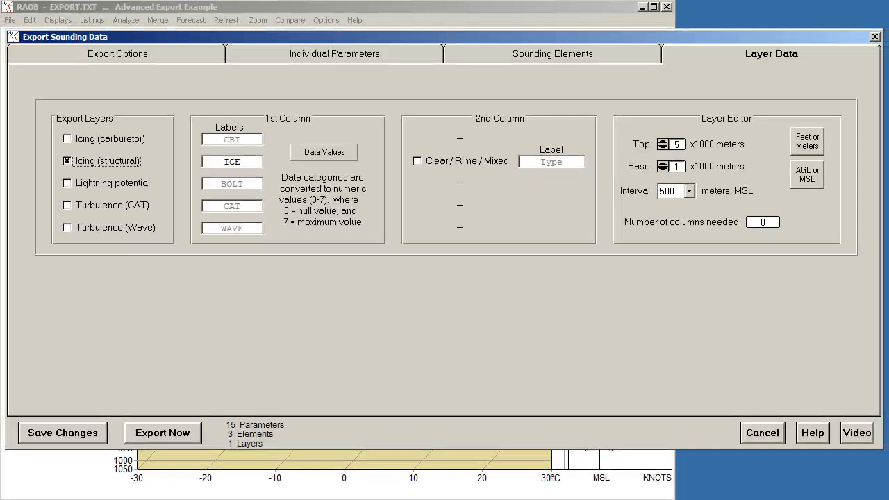
click(66, 434)
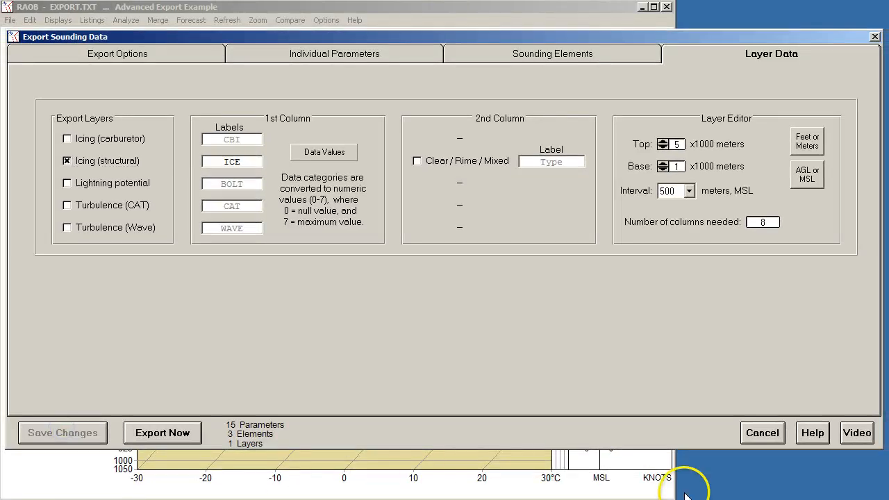
click(762, 433)
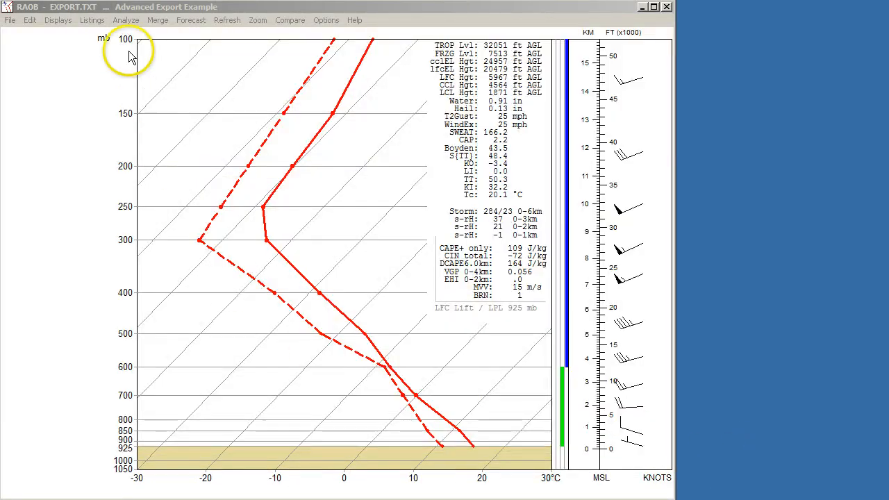
Display the ICE (AFGWC) analysis on the sounding diagram and close the list of analyses.
click(126, 21)
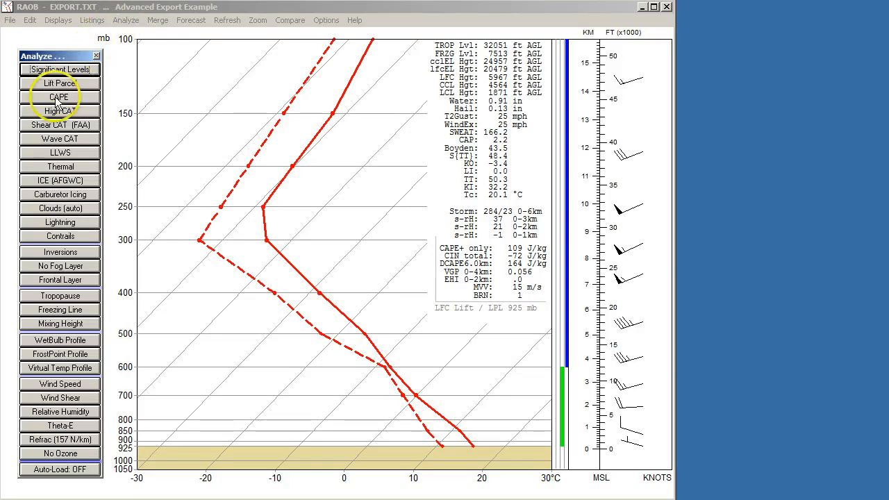
click(42, 180)
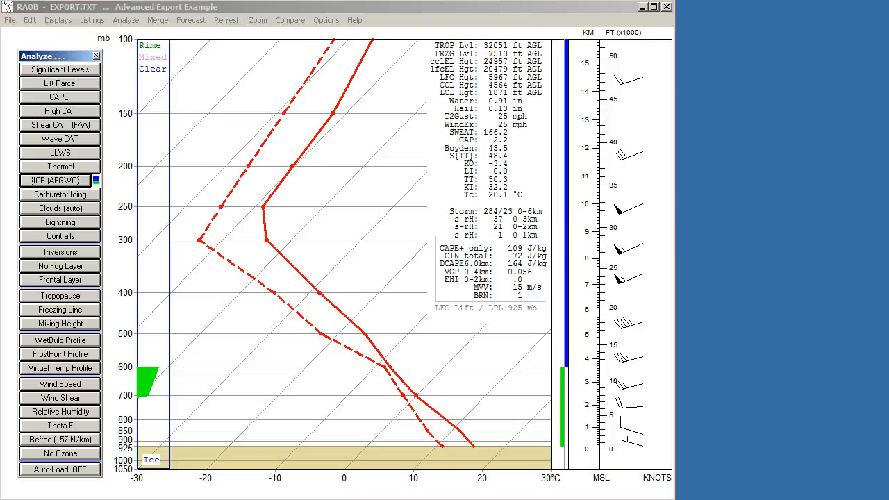
click(96, 55)
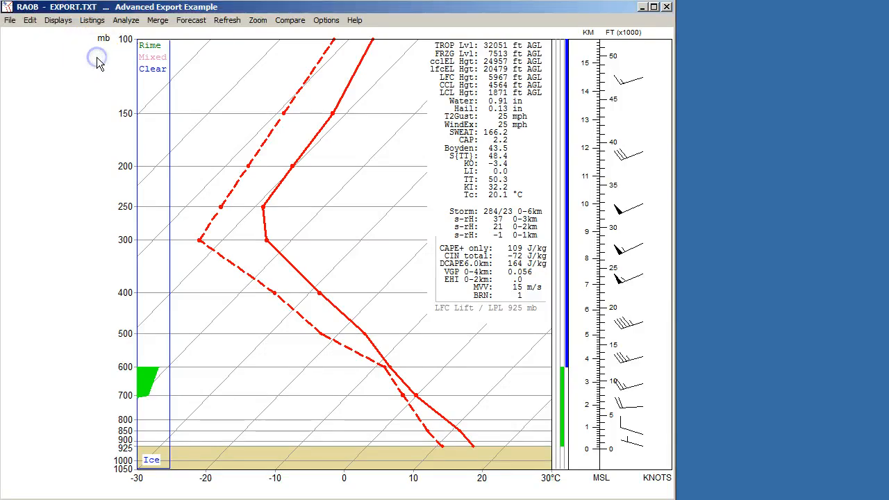
Reopen the sounding data export and set the layer top to 4, the base to 2 (x1000 meters) and the interval to 1000.
click(9, 21)
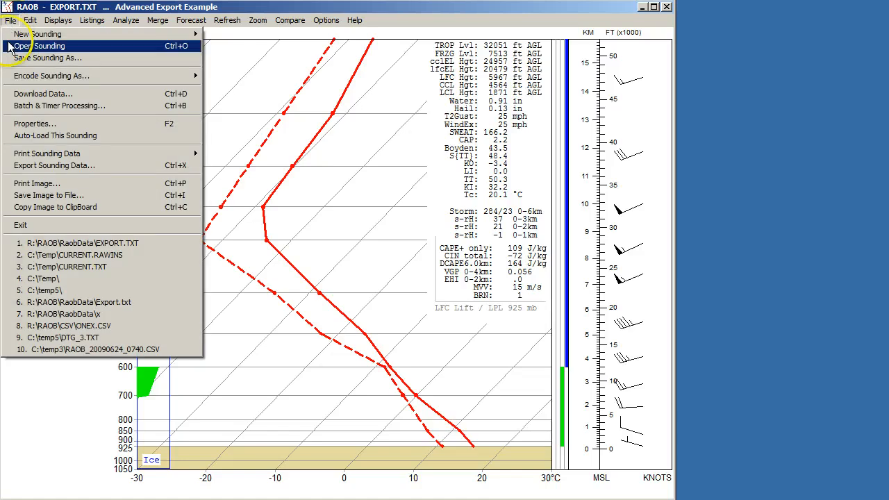
click(28, 166)
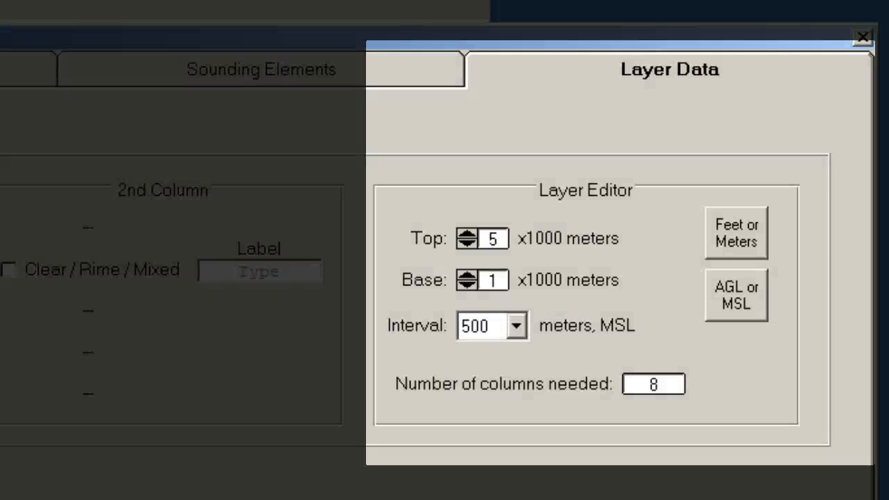
click(463, 239)
click(467, 276)
click(518, 327)
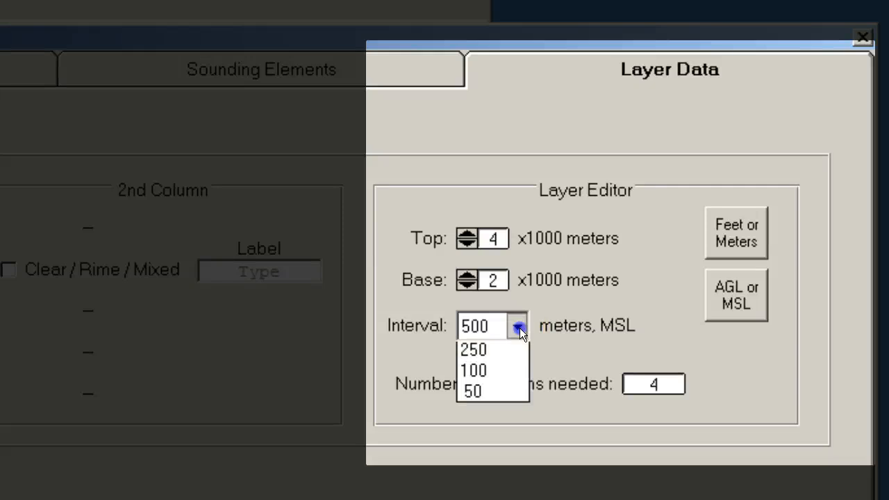
click(506, 353)
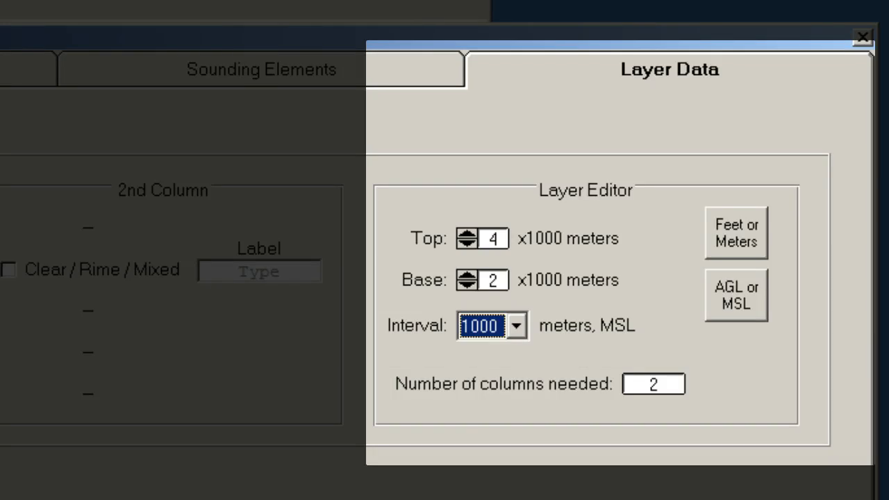
Try the layer units in feet and the height reference in AGL, returning to meters and MSL.
click(754, 236)
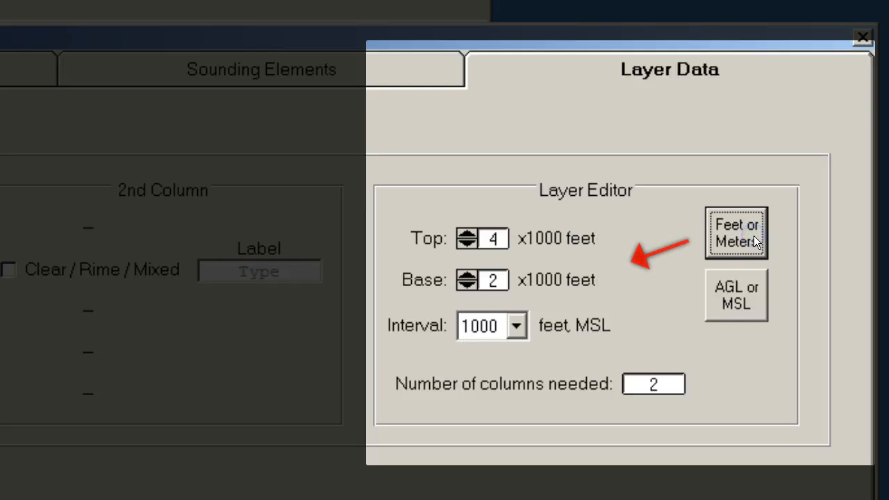
click(755, 235)
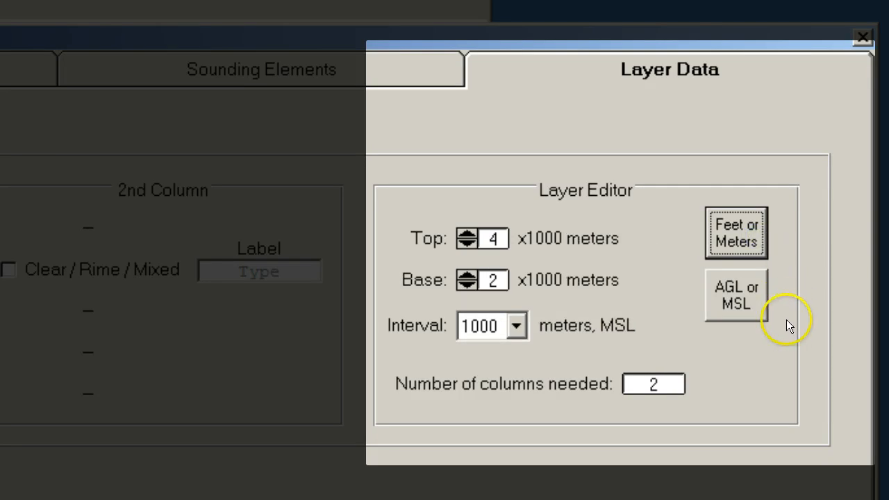
click(756, 309)
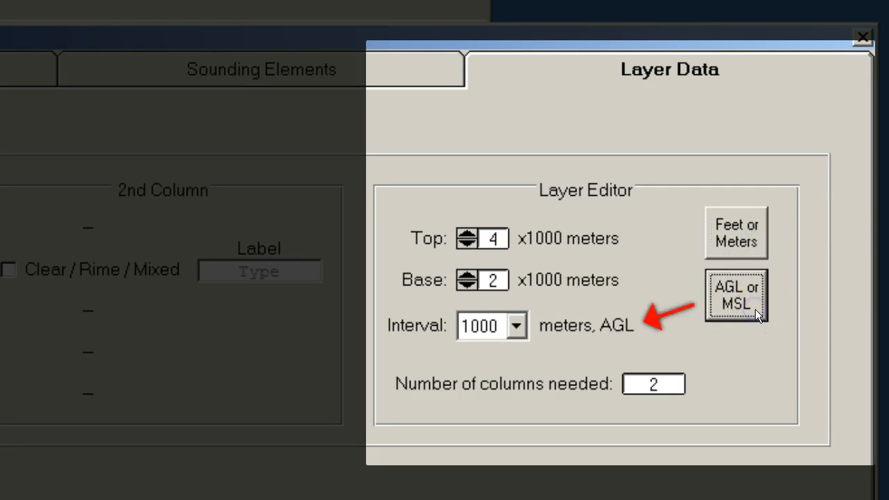
click(756, 309)
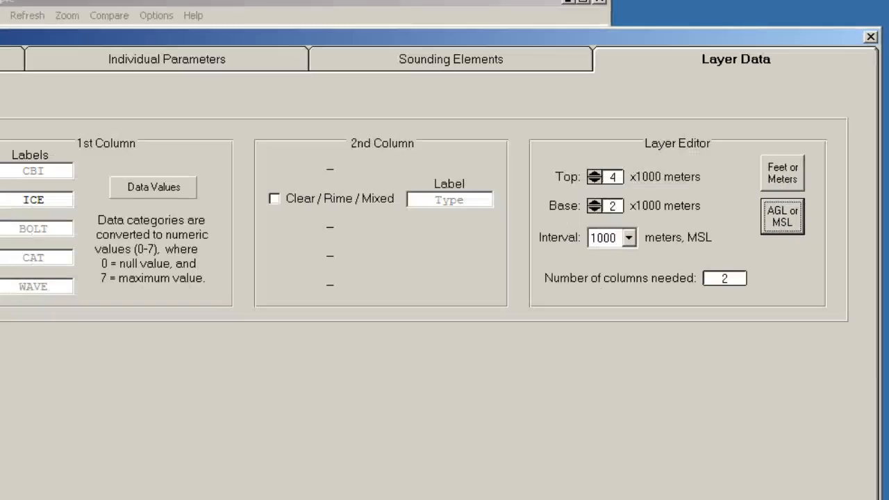
Save the layer height settings and export the sounding data with the structural icing layer.
click(62, 432)
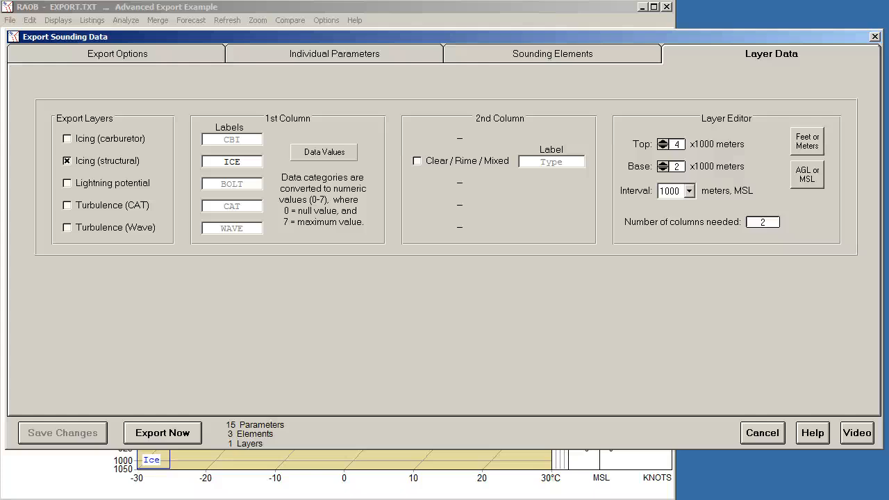
click(161, 431)
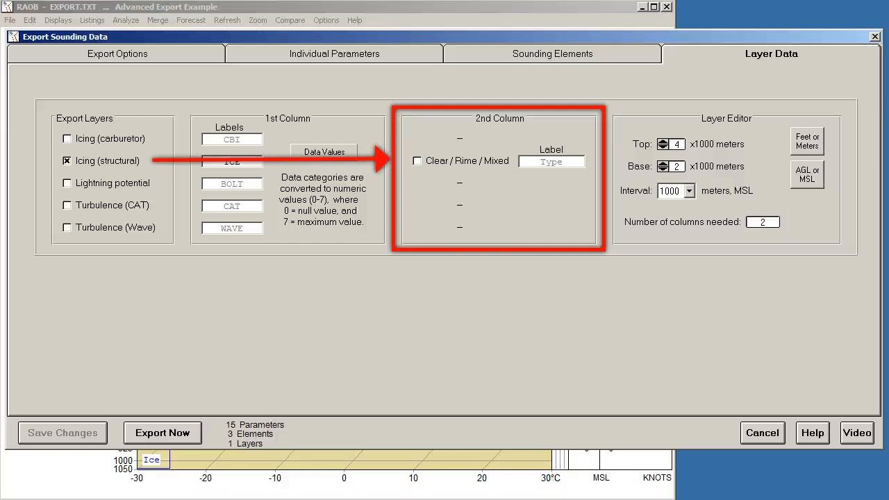
Add the Clear / Rime / Mixed second column for structural icing, then save the changes and export the data.
click(417, 160)
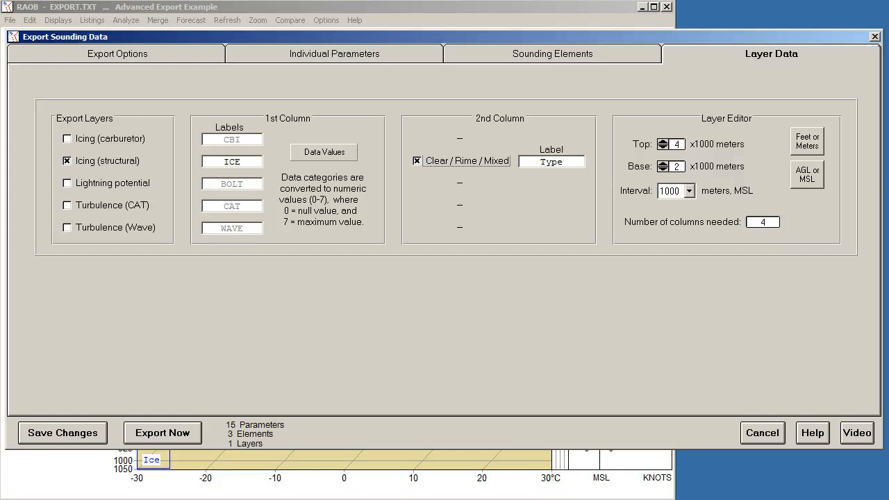
click(63, 433)
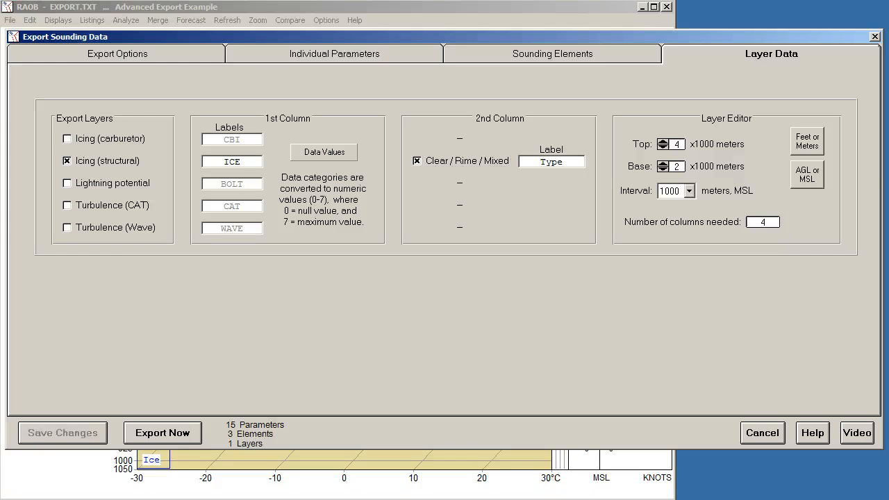
click(169, 433)
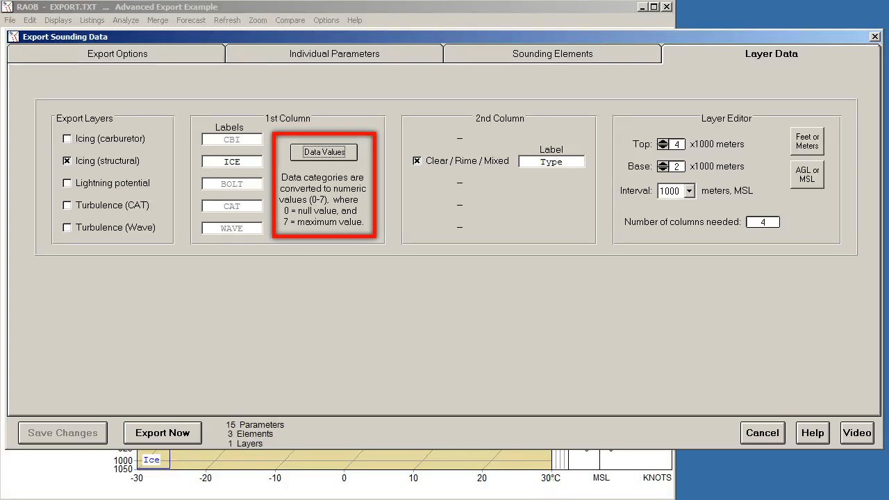
Open the data values reference for the layers' first column.
click(293, 154)
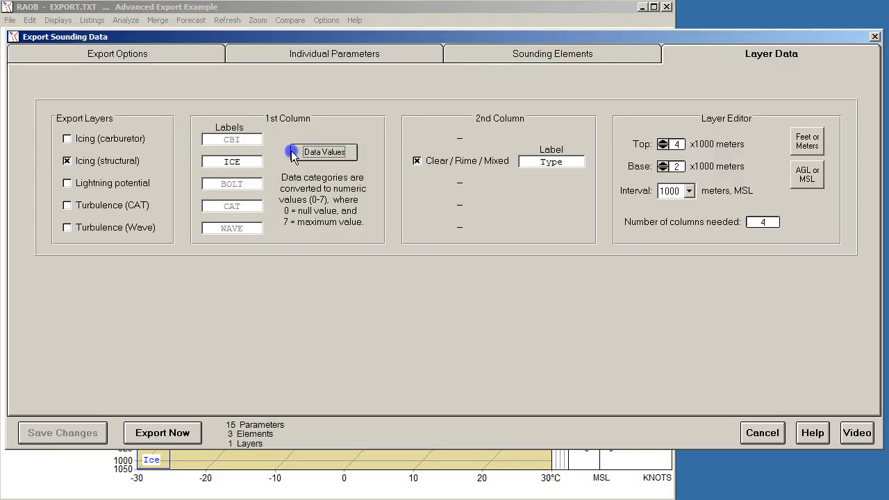